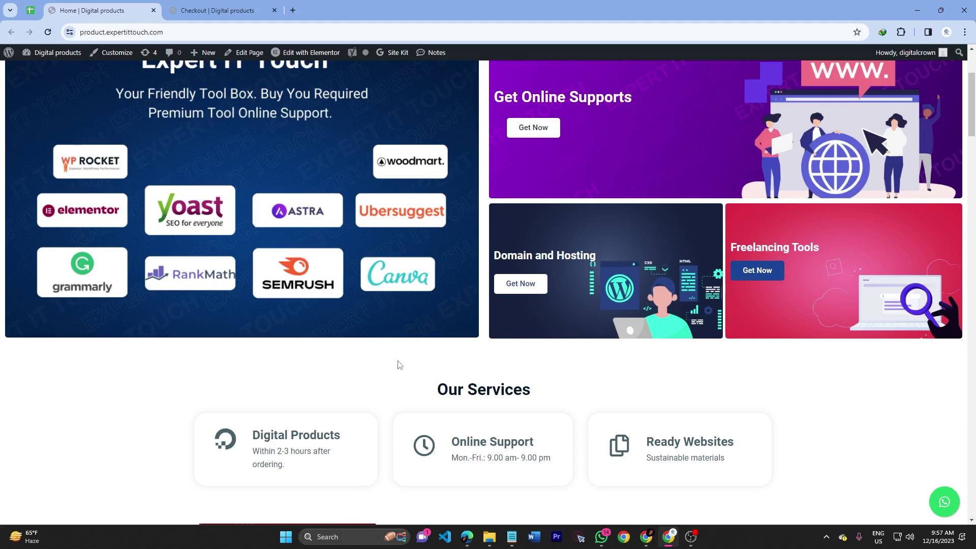
pyautogui.scroll(-5, 346, 375)
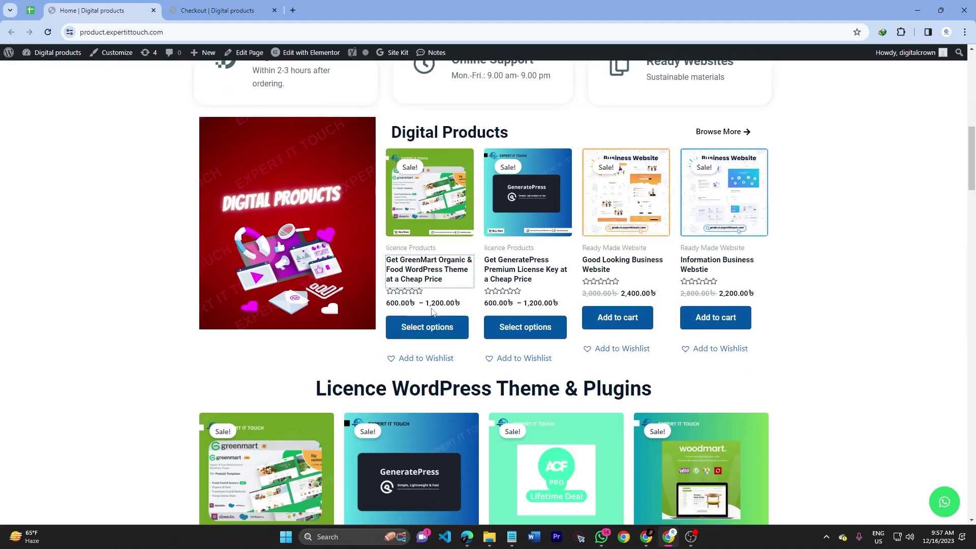
# - Add the Good Looking Business Website product to the cart and proceed to checkout
pyautogui.click(615, 320)
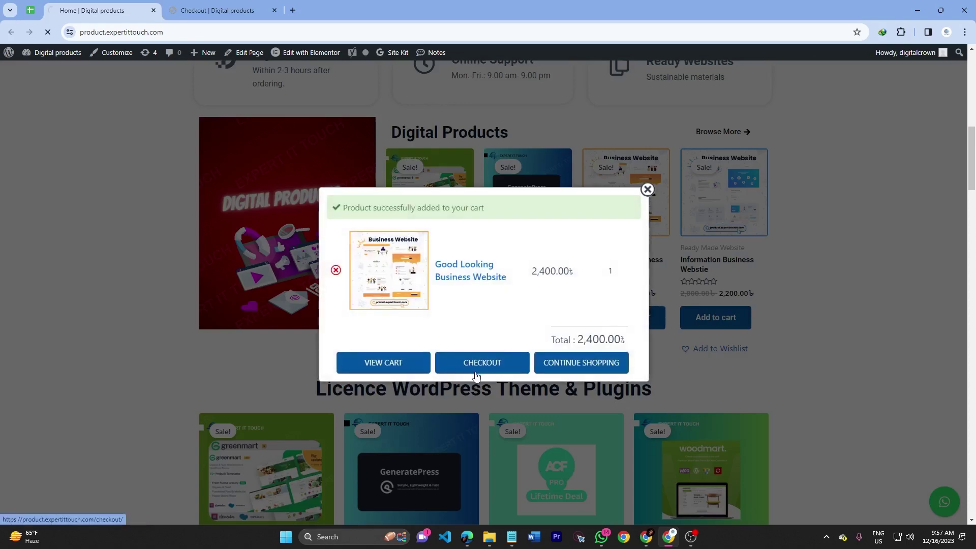
pyautogui.click(480, 368)
pyautogui.scroll(-3, 496, 370)
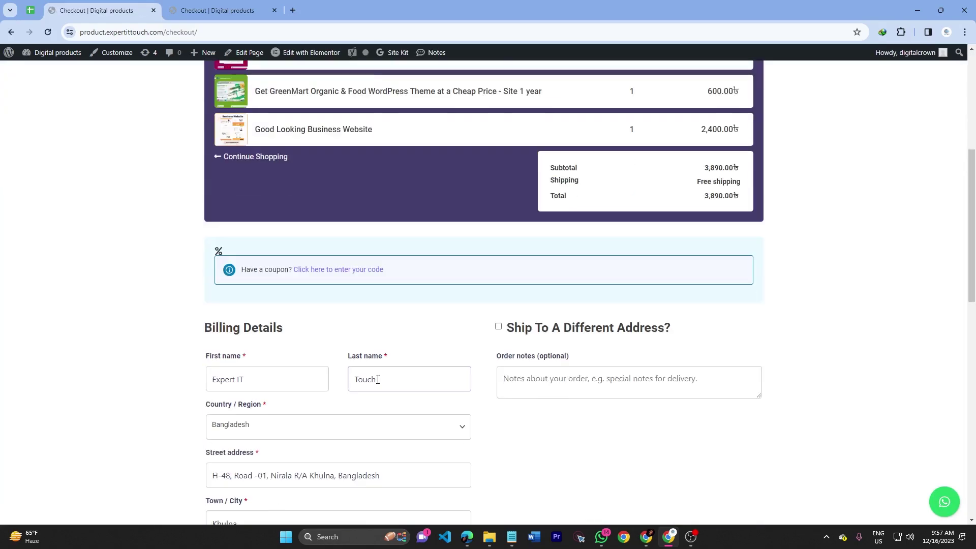
pyautogui.scroll(-4, 356, 353)
pyautogui.scroll(2, 356, 353)
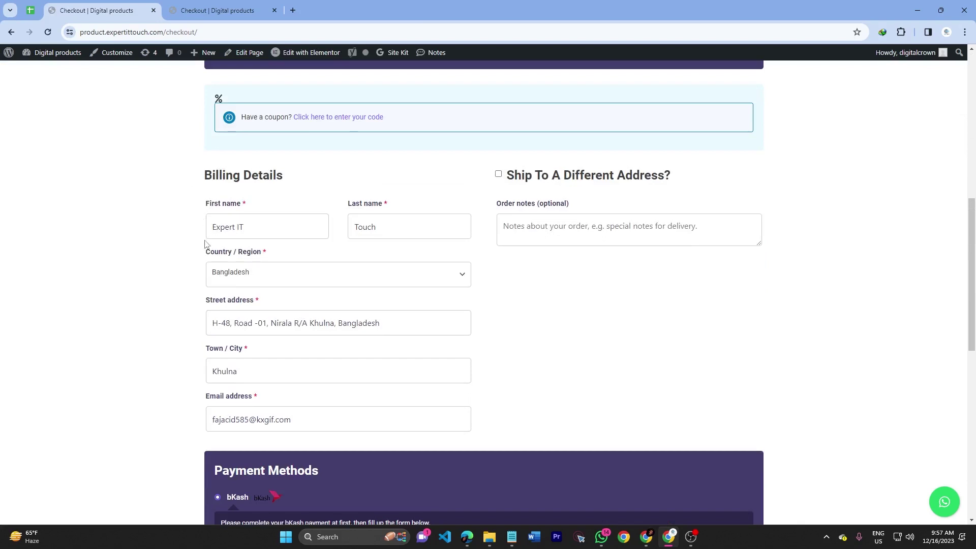
pyautogui.click(212, 318)
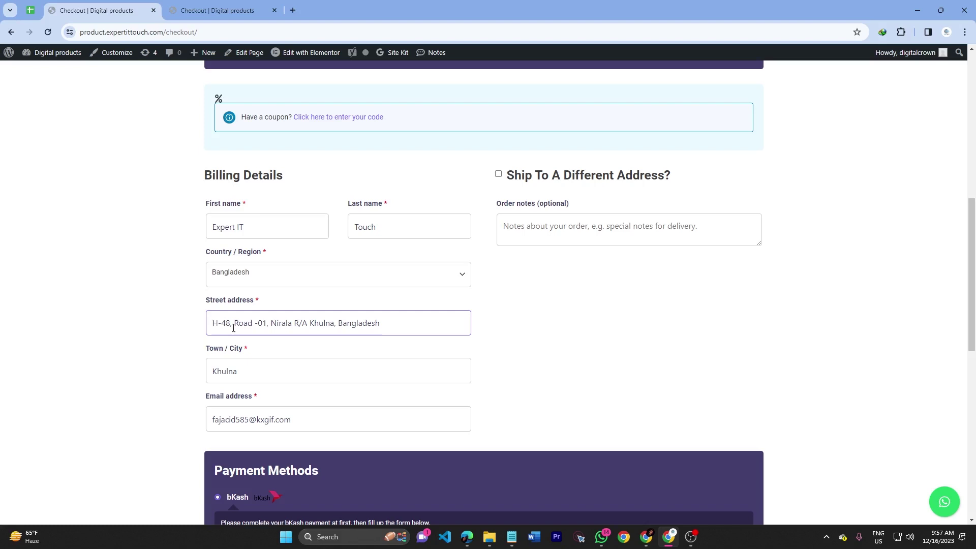
pyautogui.click(230, 220)
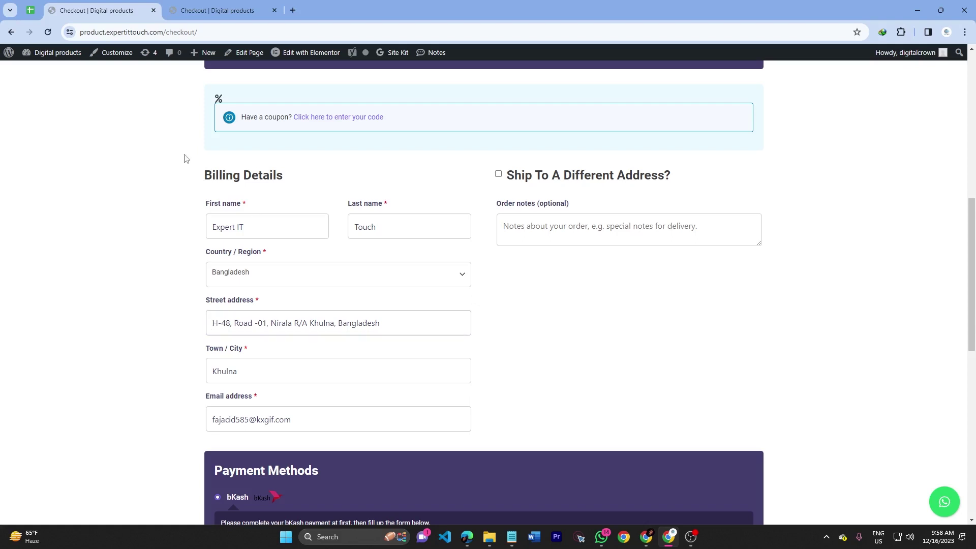
# - From the second checkout tab, open the Dashboard and Astra's Theme File Editor in new tabs
pyautogui.click(216, 8)
pyautogui.moveTo(53, 52)
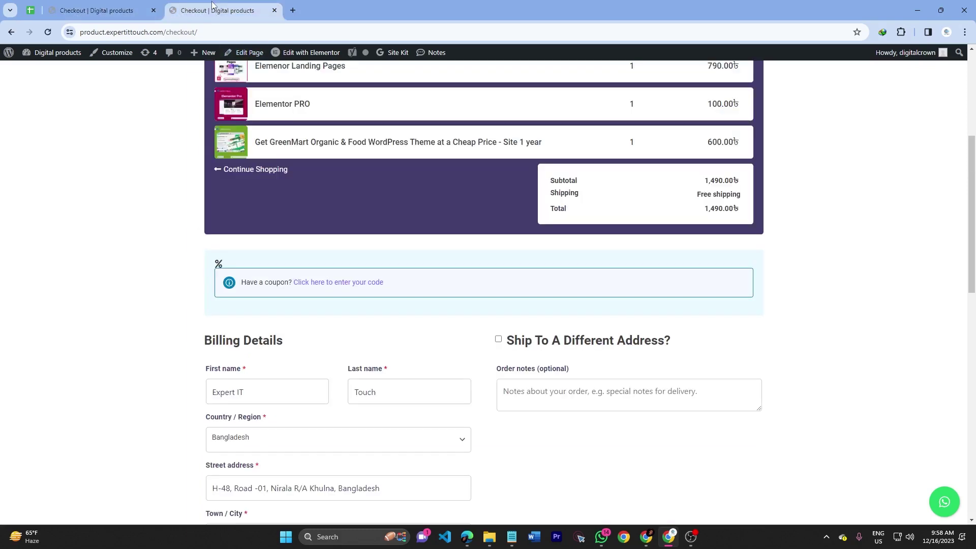
pyautogui.middleClick(46, 70)
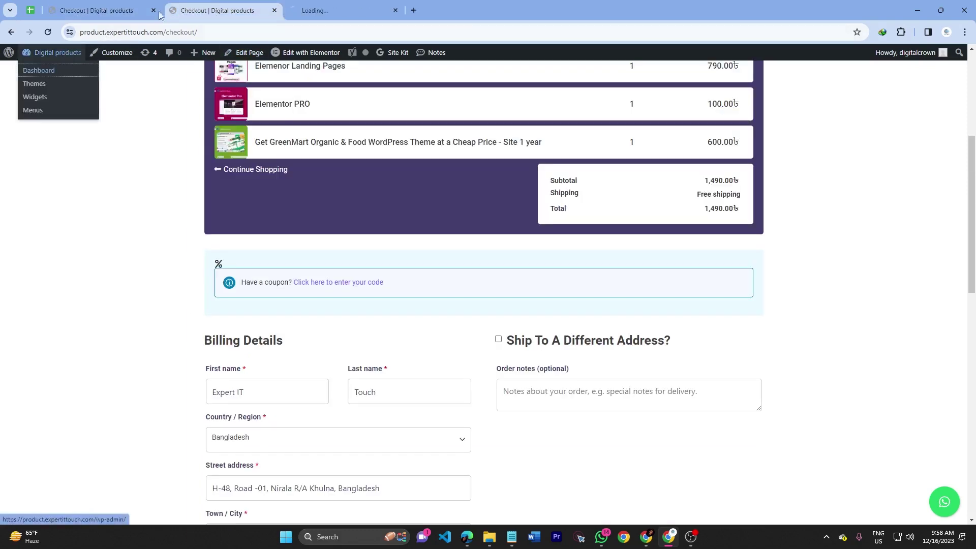
pyautogui.click(353, 9)
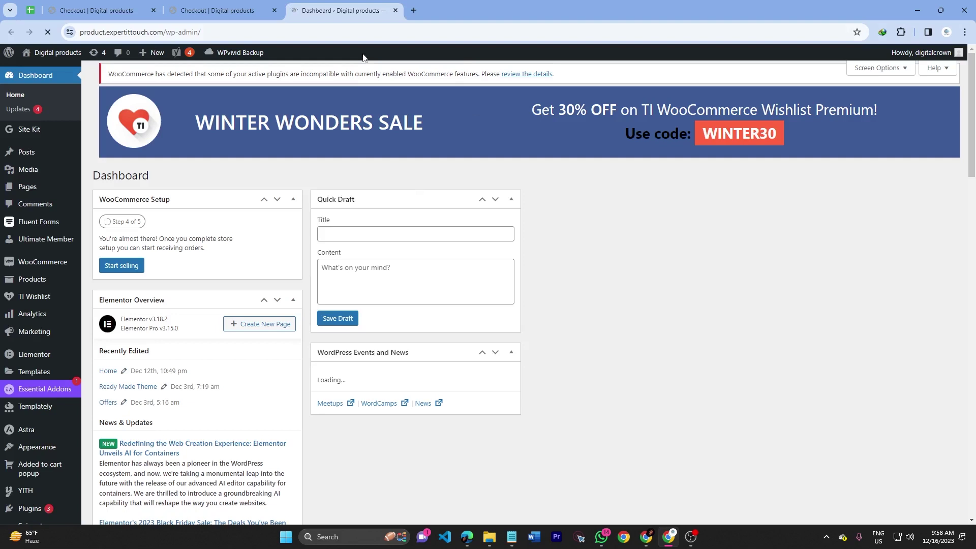
pyautogui.moveTo(37, 447)
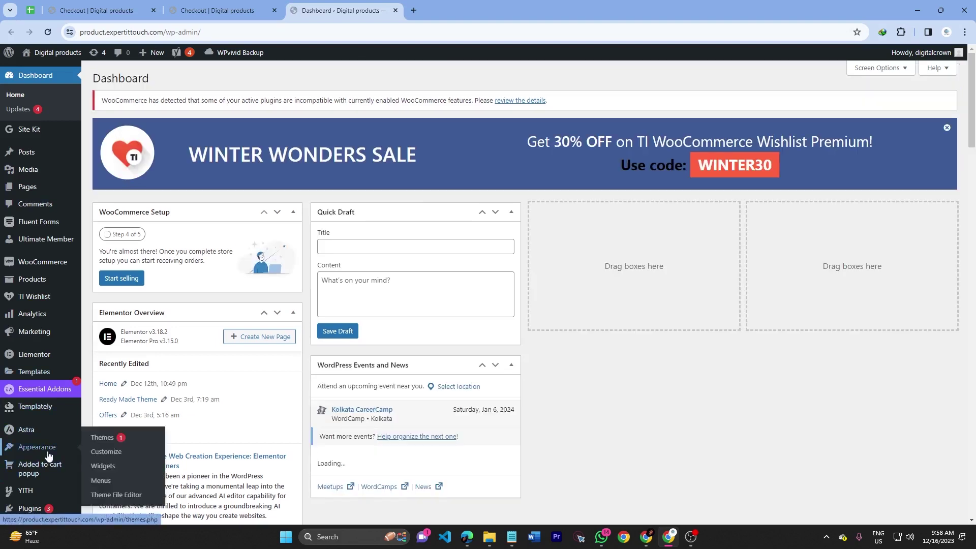
pyautogui.middleClick(115, 495)
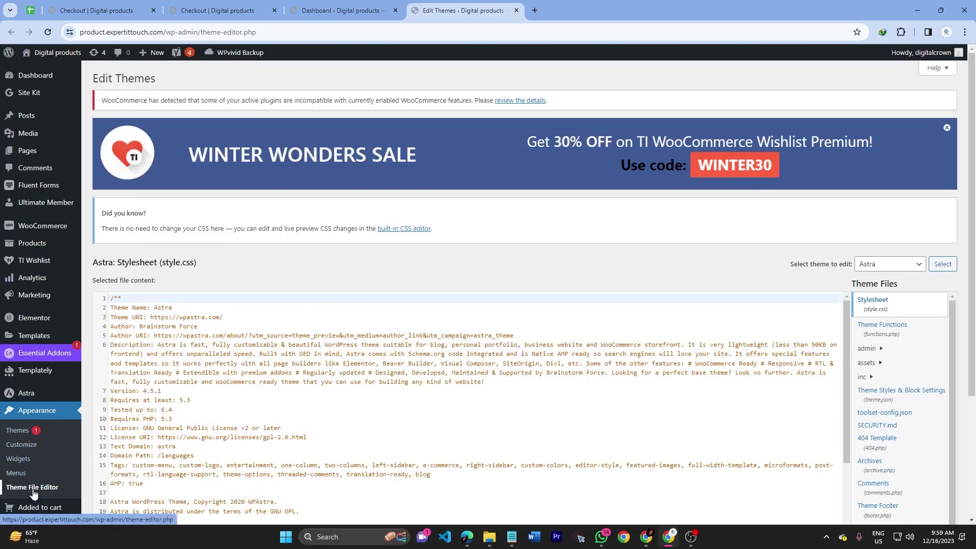
pyautogui.scroll(-3, 579, 320)
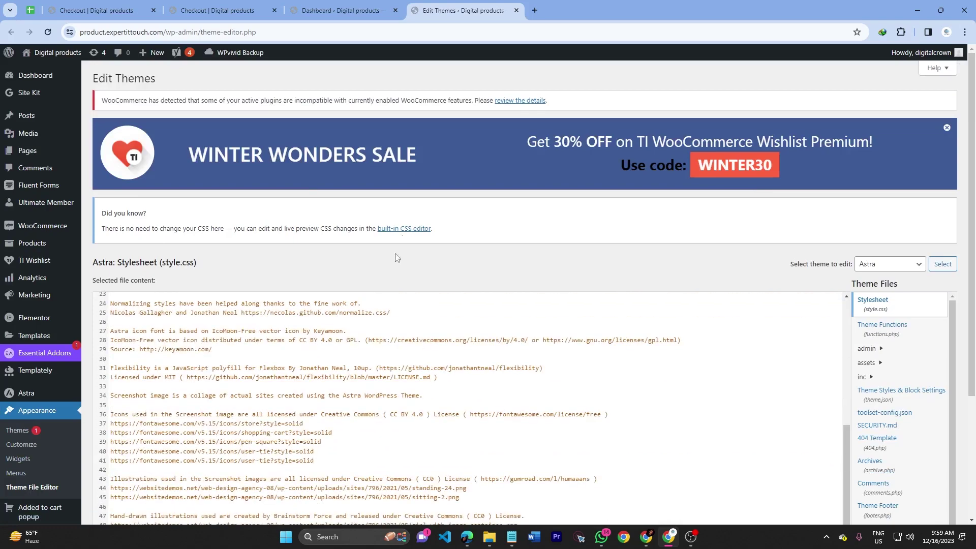
pyautogui.scroll(-3, 396, 258)
pyautogui.scroll(1, 399, 226)
pyautogui.scroll(3, 399, 226)
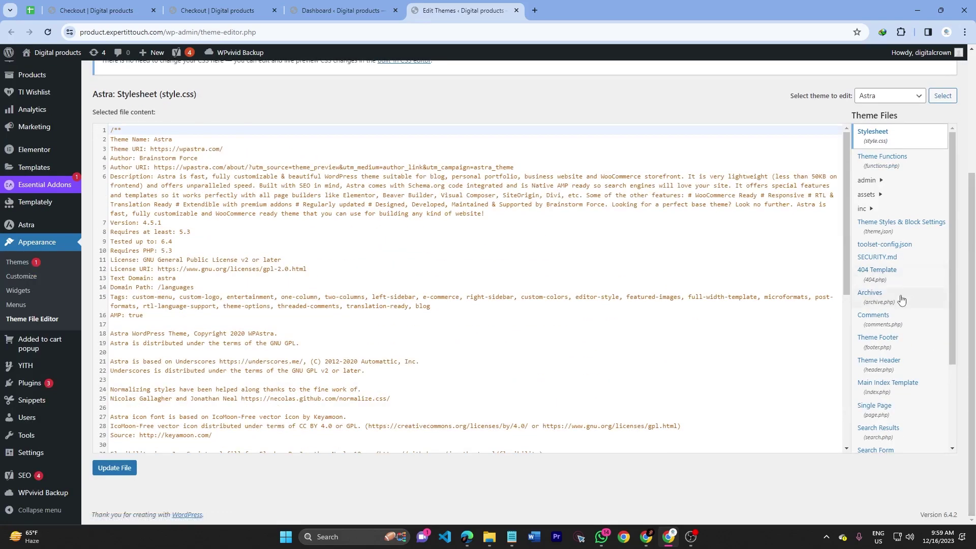
pyautogui.click(877, 99)
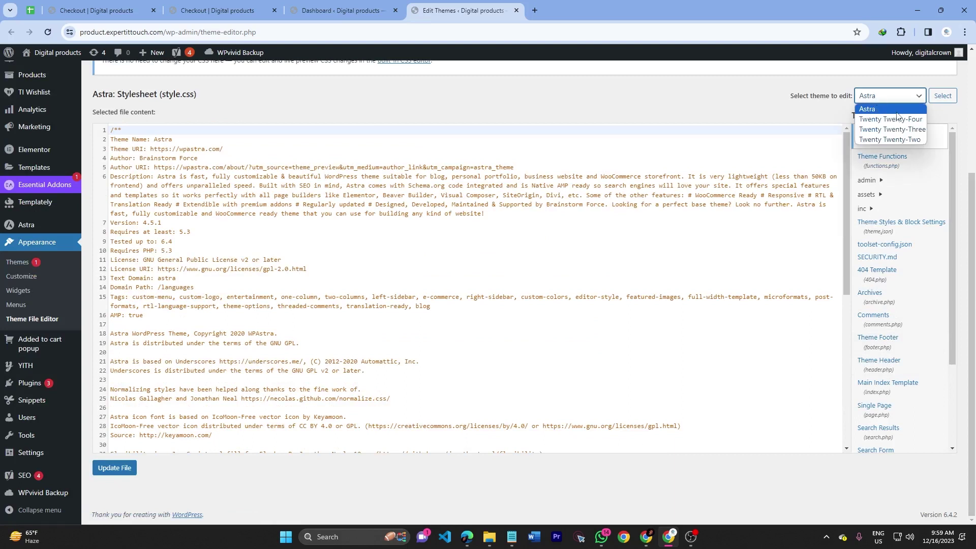
pyautogui.click(898, 112)
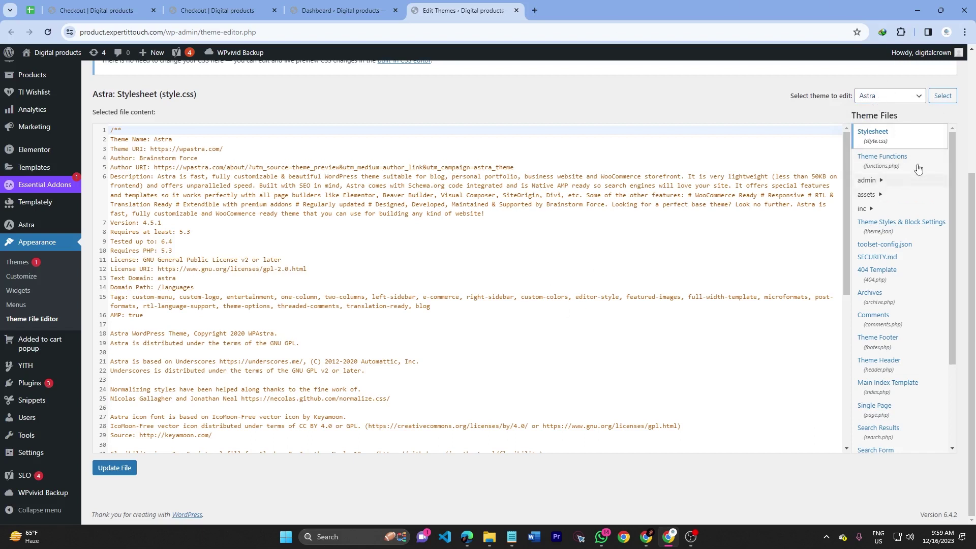
pyautogui.click(886, 96)
pyautogui.click(877, 113)
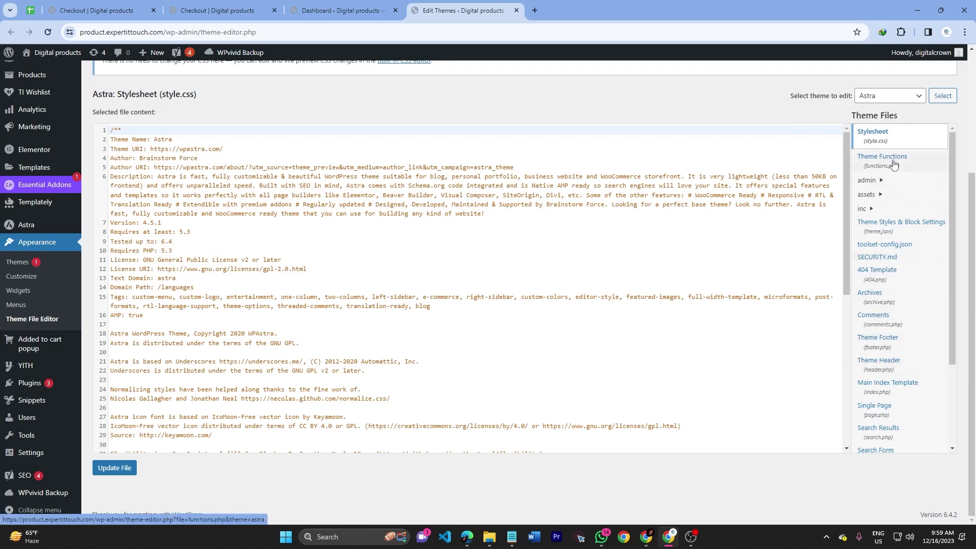
# - Open Astra's functions.php and delete the old checkout-fields snippet on lines 187–198
pyautogui.click(894, 161)
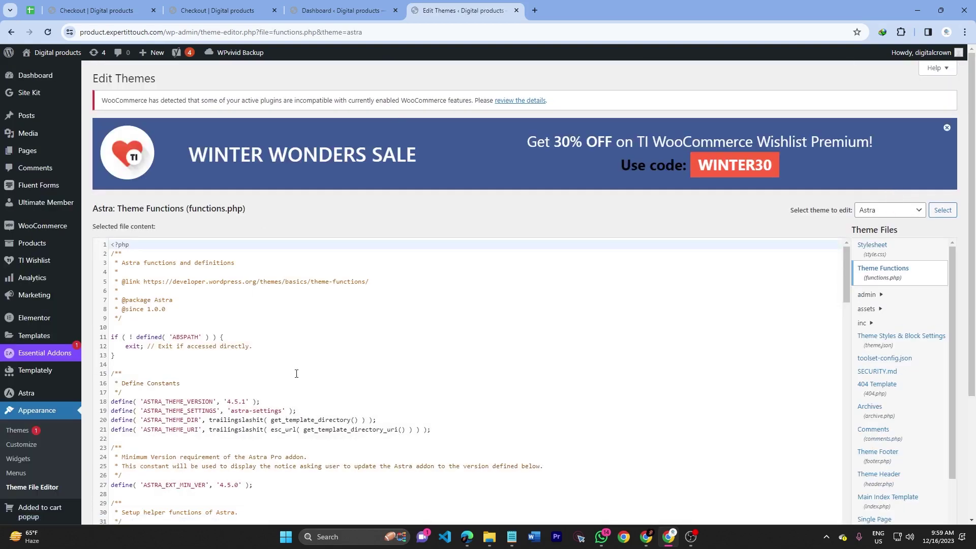
pyautogui.click(317, 396)
pyautogui.scroll(-5, 316, 396)
pyautogui.scroll(-5, 316, 394)
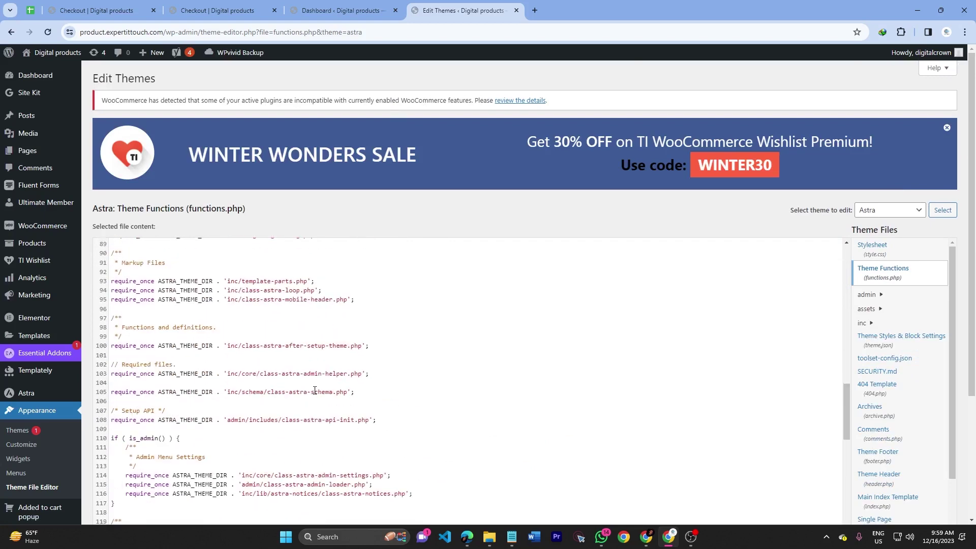
pyautogui.scroll(-5, 313, 391)
pyautogui.scroll(-5, 312, 389)
pyautogui.scroll(-3, 353, 335)
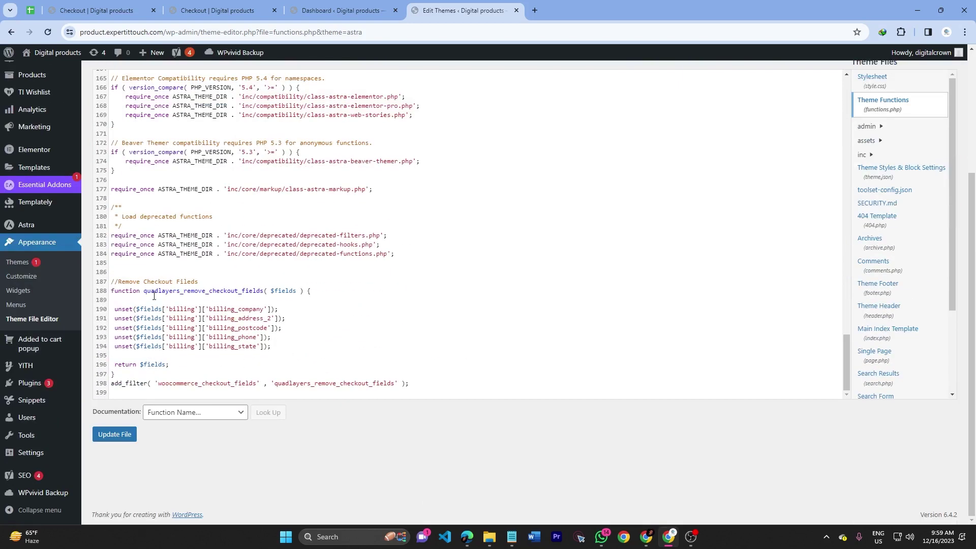
pyautogui.moveTo(412, 384); pyautogui.dragTo(104, 283)
pyautogui.hotkey('ctrl', 'c')
pyautogui.press('BackSpace')
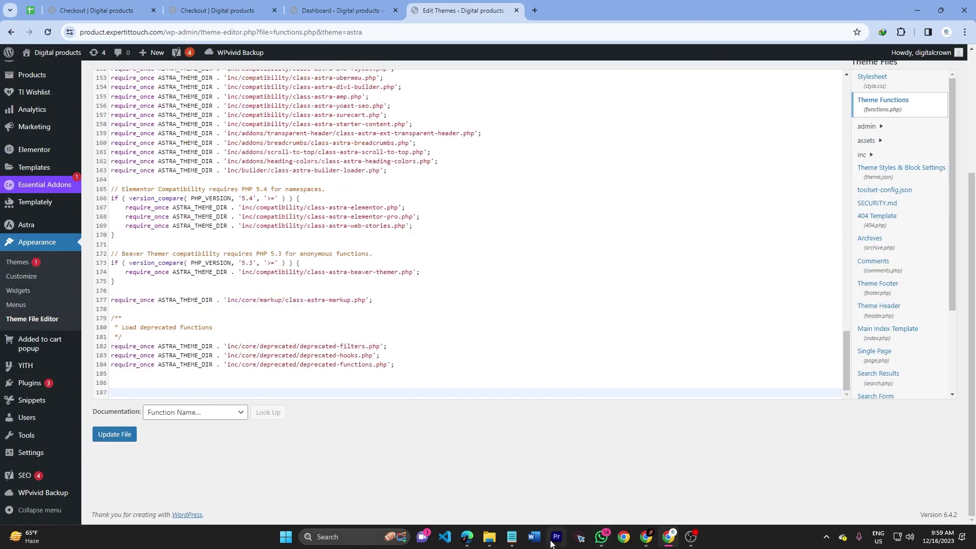
# - In the notes, paste the snippet into a blank tab and select the original snippet for copying
pyautogui.click(512, 536)
pyautogui.click(458, 102)
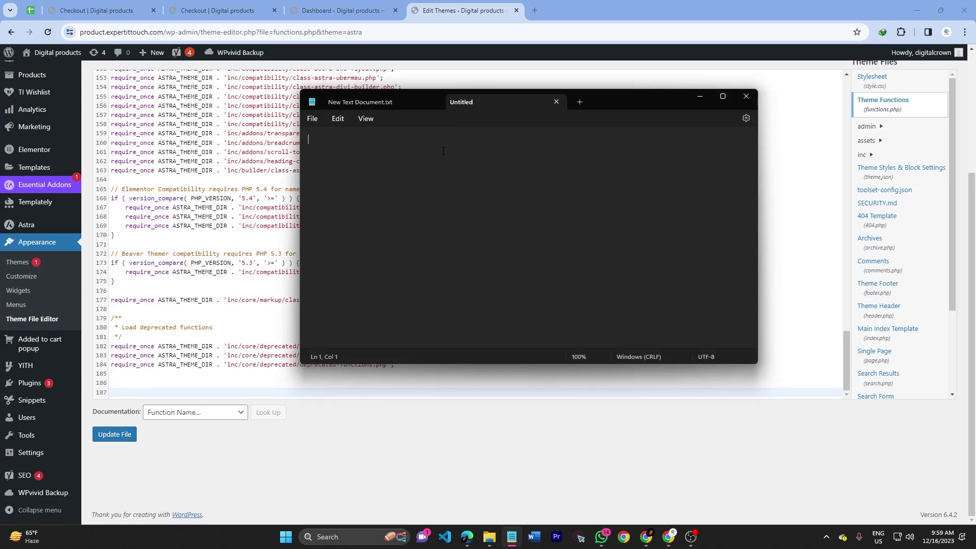
pyautogui.hotkey('ctrl', 'v')
pyautogui.click(358, 102)
pyautogui.moveTo(643, 296); pyautogui.dragTo(526, 106)
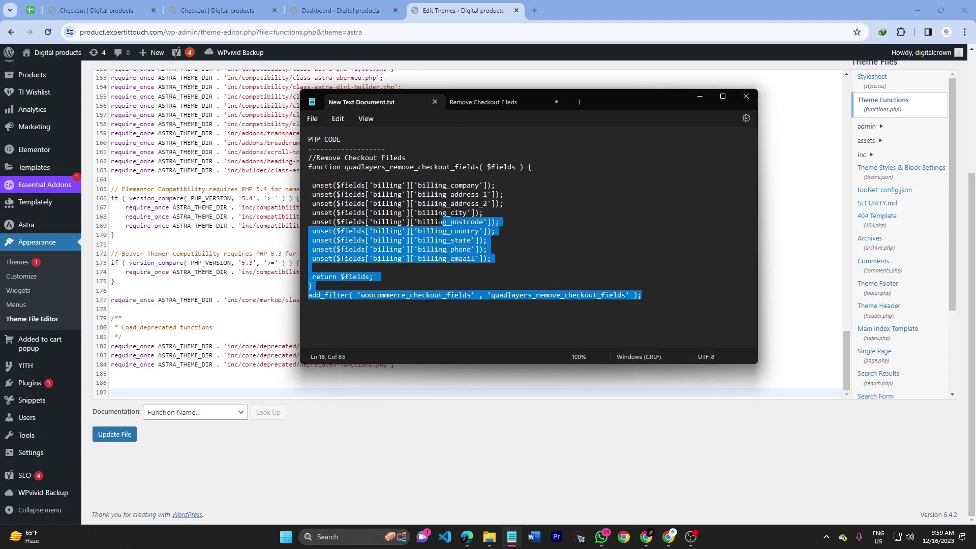
# - Paste the snippet at line 186 and remove its 'PHP CODE' heading and dashed line
pyautogui.click(700, 97)
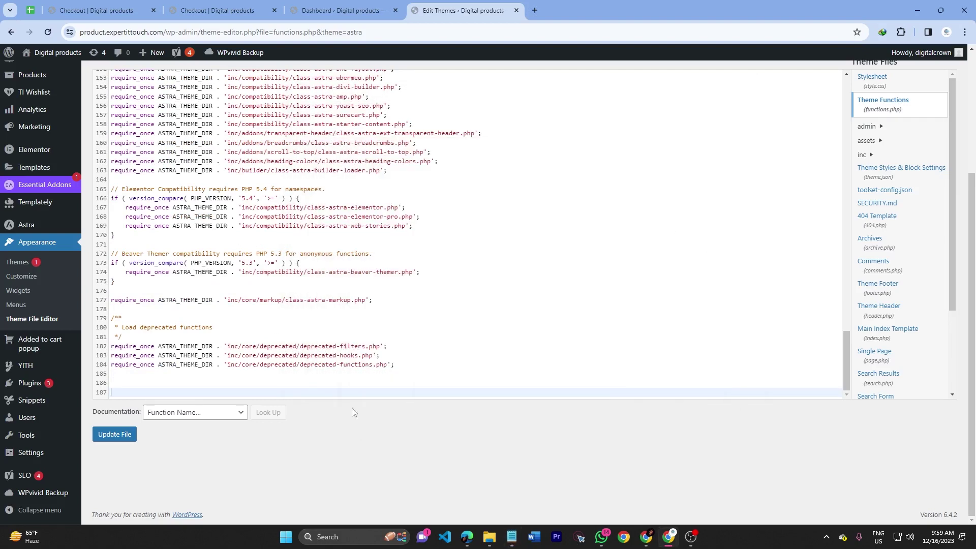
pyautogui.click(199, 382)
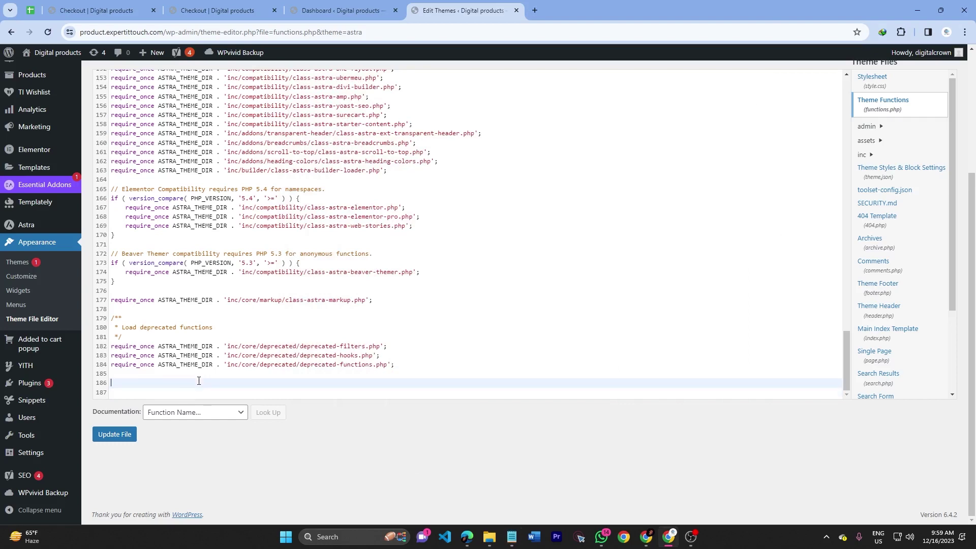
pyautogui.write("PHP CODE ------------------- //Remove Checkout Fileds function quadlayers_remove_checkout_fields( $fields ) {   unset($fields['billing']['billing_company']);  unset($fields['billing']['billing_address_1']);  unset($fields['billing']['billing_address_2']);  unset($fields['billing']['billing_city']);  unset($fields['billing']['billing_postcode']);  unset($fields['billing']['billing_country']);  unset($fields['billing']['billing_state']);  unset($fields['billing']['billing_phone']);  unset($fields['billing']['billing_emaail']);   return $fields; } add_filter( 'woocommerce_checkout_fields' , 'quadlayers_remove_checkout_fields' );")
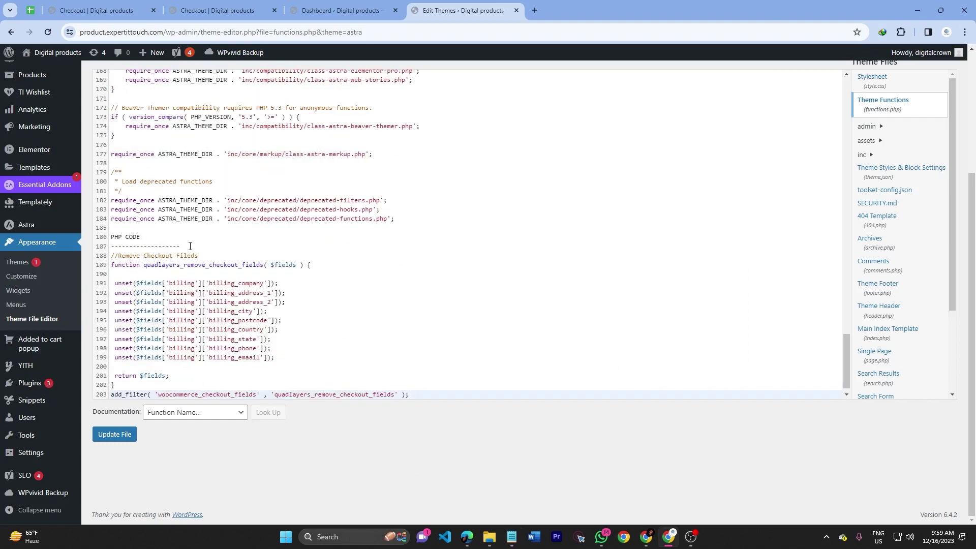
pyautogui.moveTo(191, 245); pyautogui.dragTo(111, 237)
pyautogui.press('BackSpace')
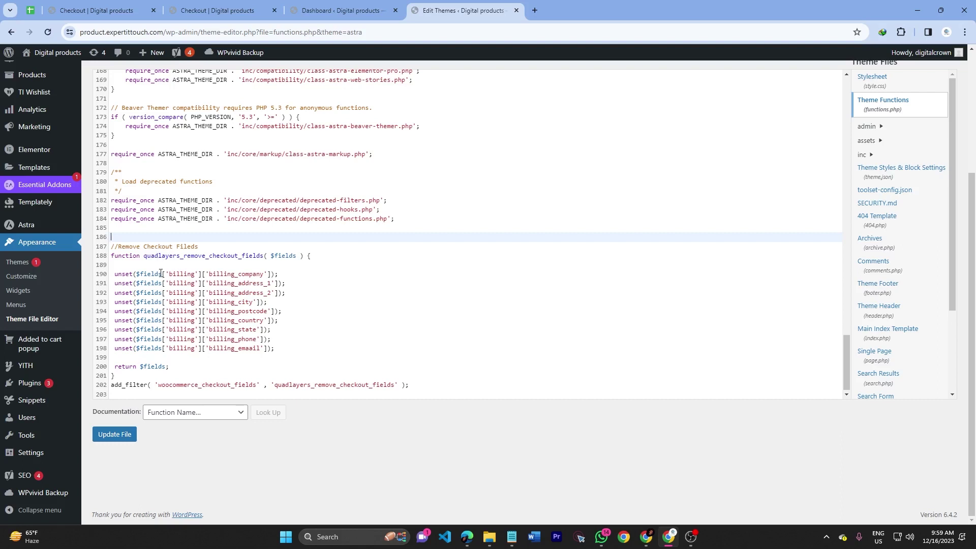
# - Save functions.php, correct 'billing_emaail' to 'billing_email', and save again
pyautogui.click(118, 442)
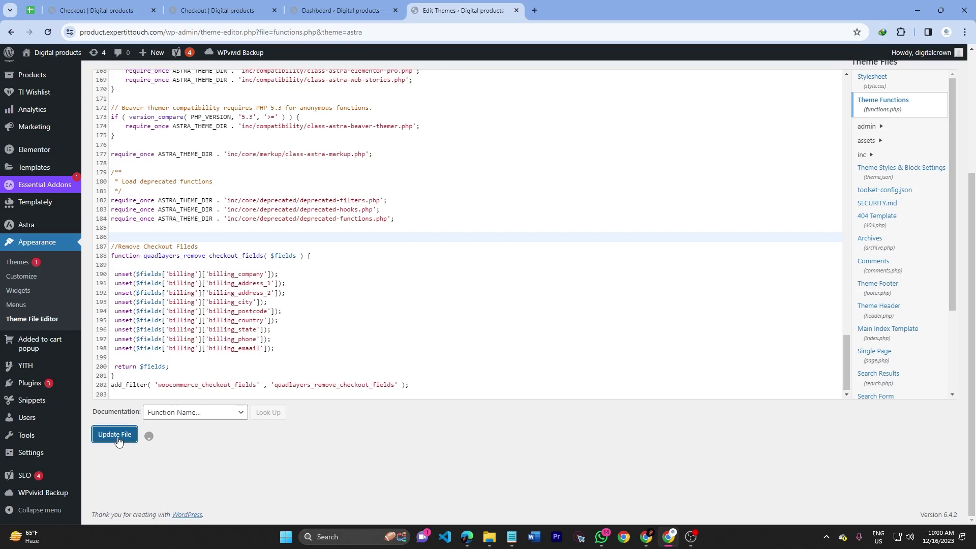
pyautogui.click(258, 347)
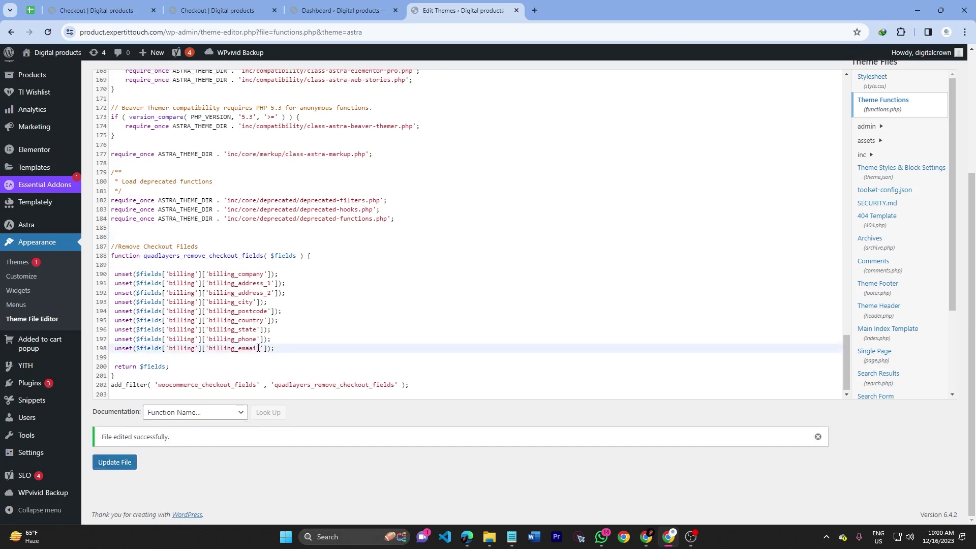
pyautogui.press('BackSpace')
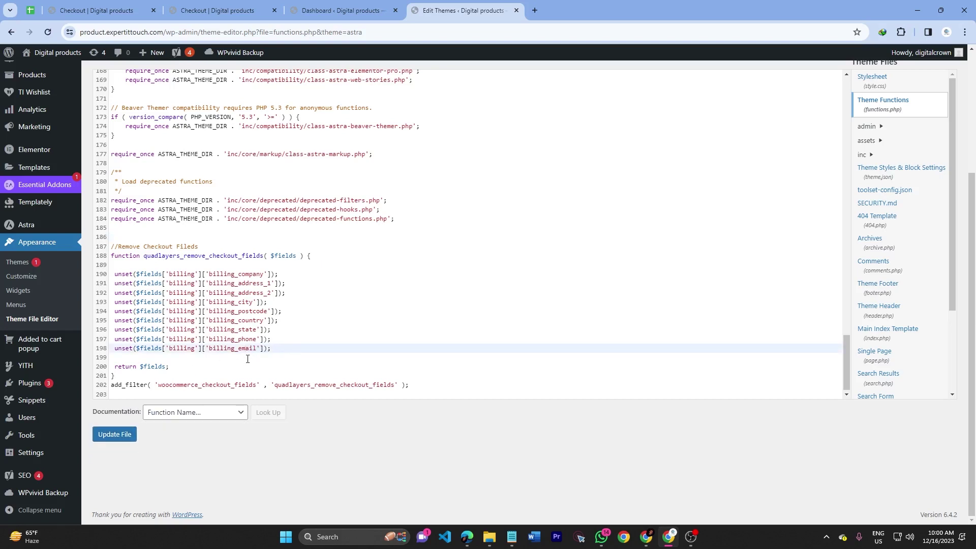
pyautogui.click(126, 441)
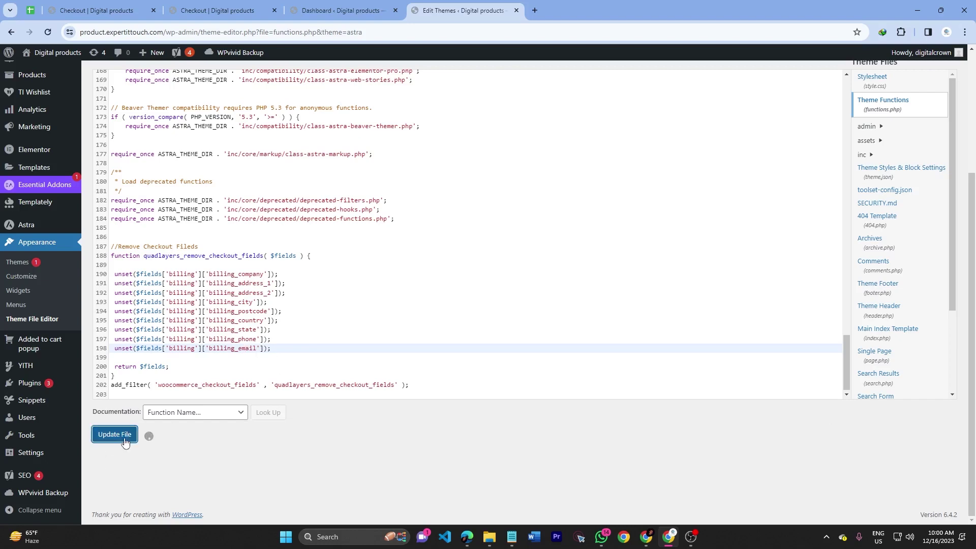
# - Reload checkout to confirm Billing Details shows only first and last name, then return to functions.php
pyautogui.click(339, 12)
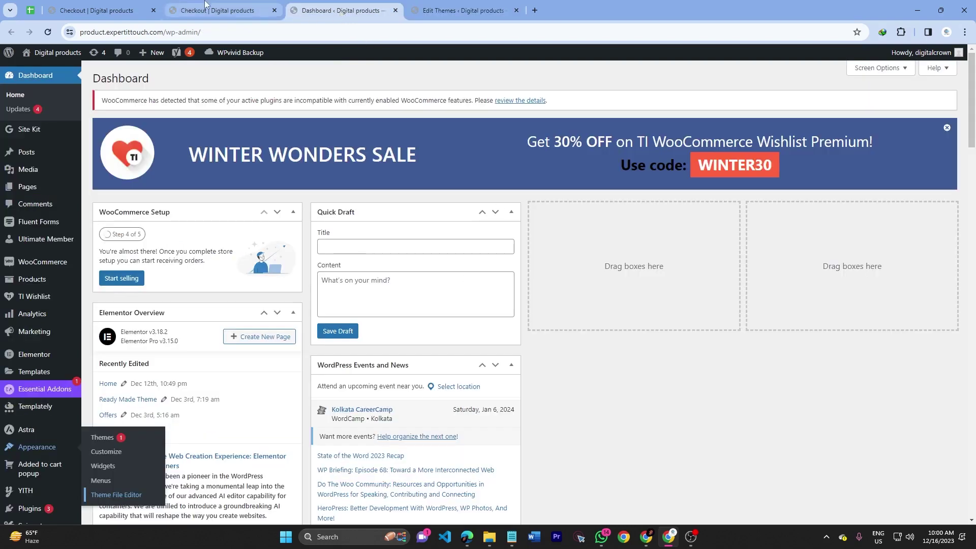
pyautogui.click(205, 7)
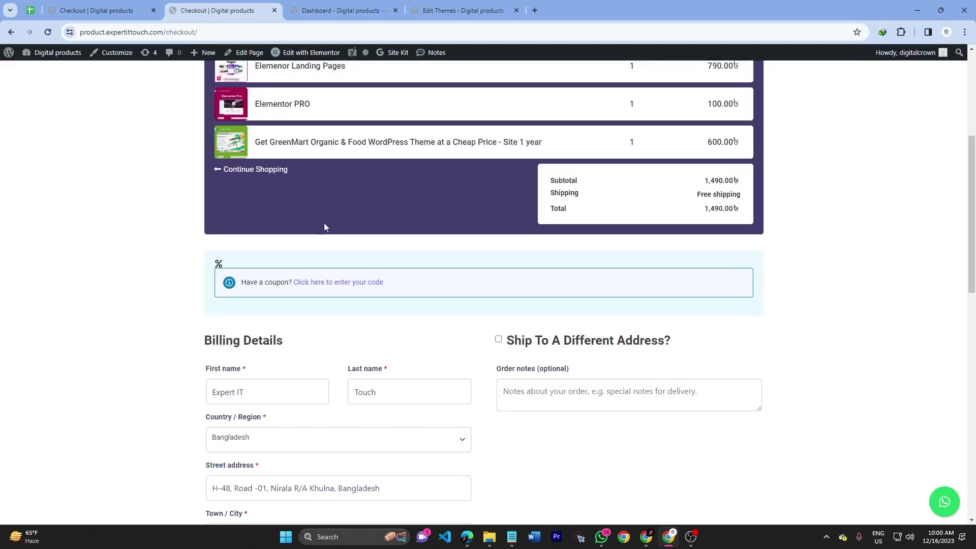
pyautogui.click(48, 34)
pyautogui.scroll(-3, 226, 244)
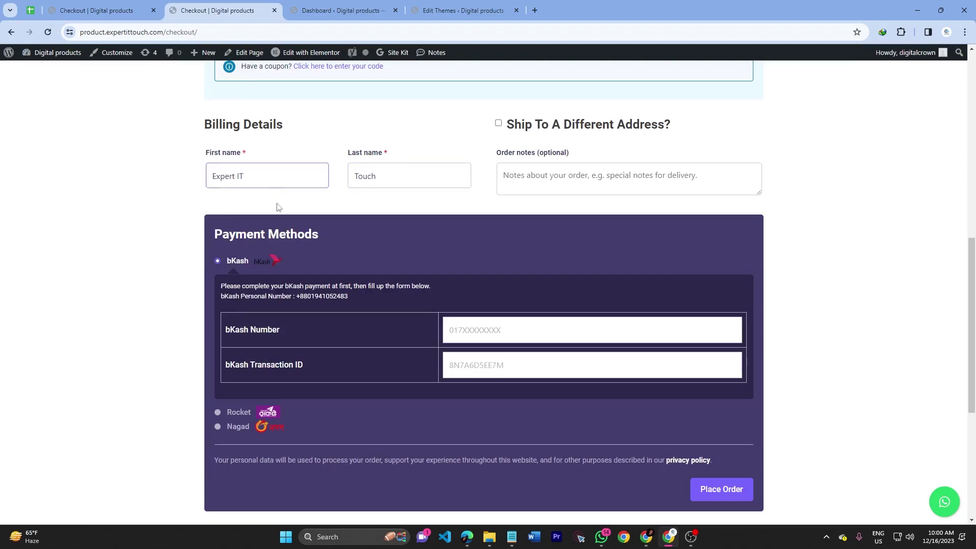
pyautogui.click(449, 8)
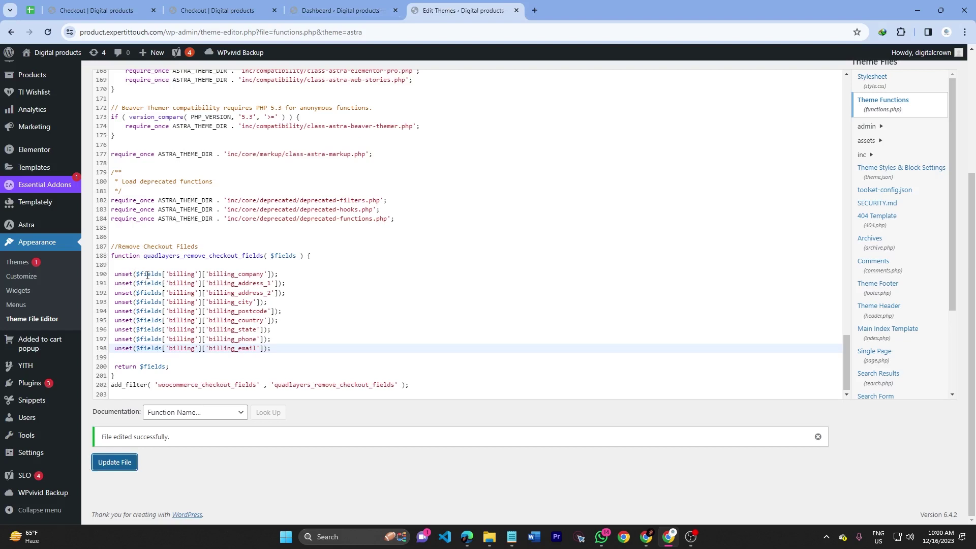
pyautogui.click(291, 274)
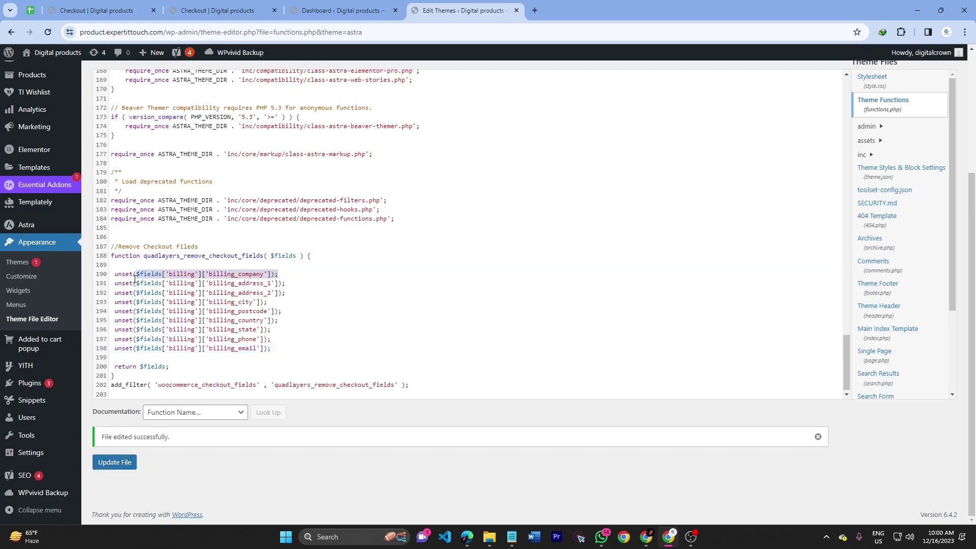
pyautogui.click(317, 11)
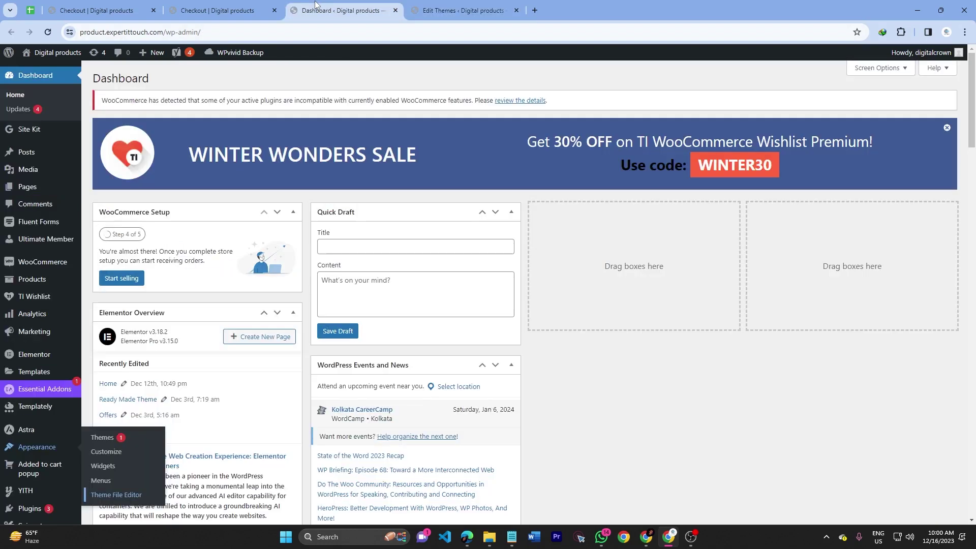
pyautogui.click(222, 9)
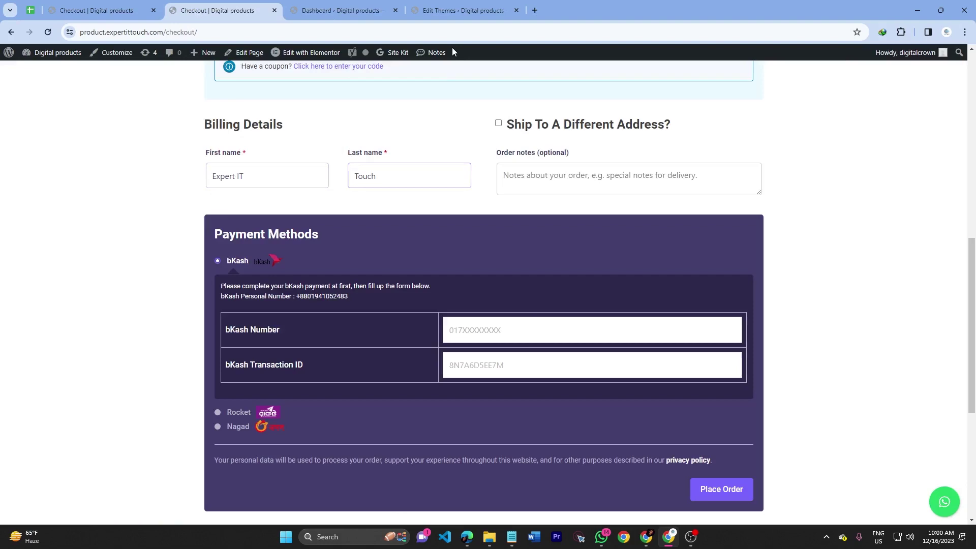
pyautogui.click(457, 12)
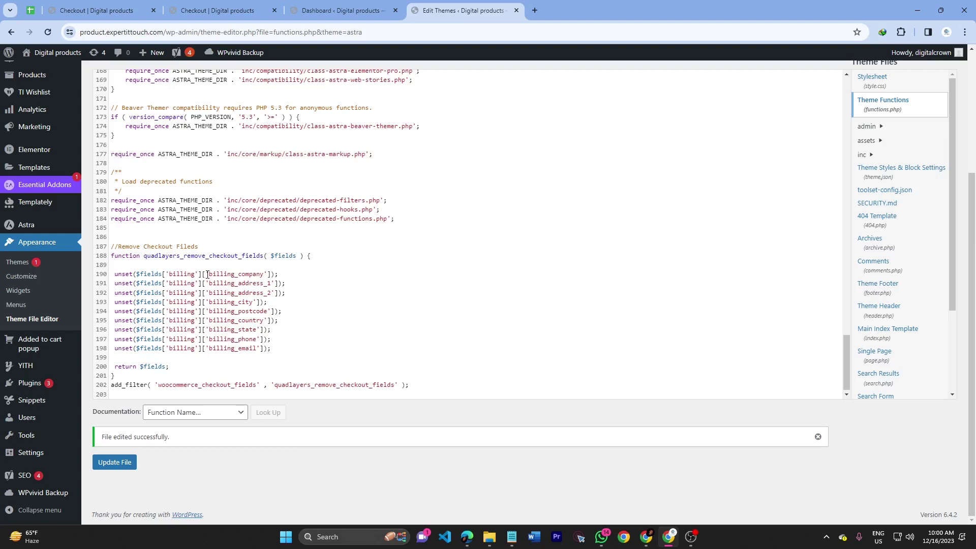
pyautogui.moveTo(206, 273); pyautogui.dragTo(266, 275)
pyautogui.click(251, 10)
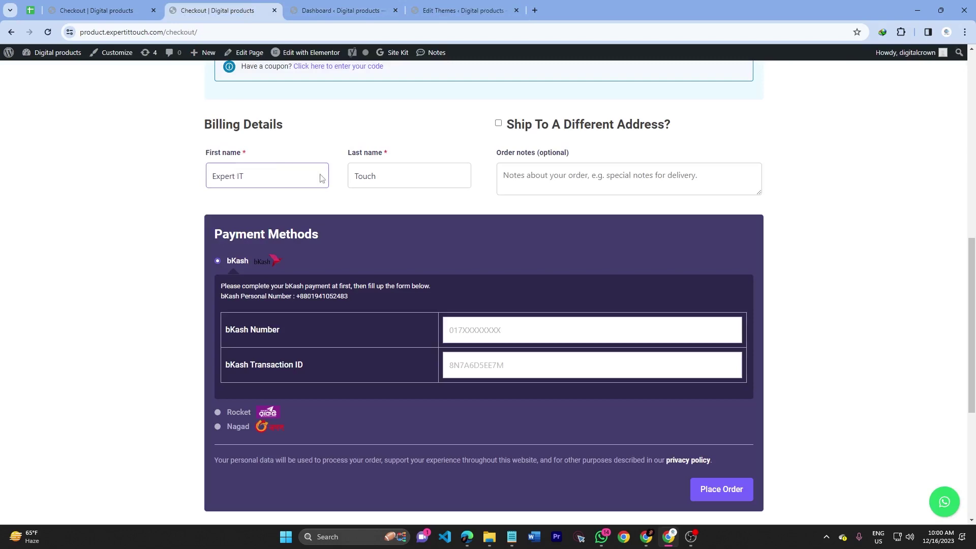
pyautogui.click(443, 181)
pyautogui.click(459, 10)
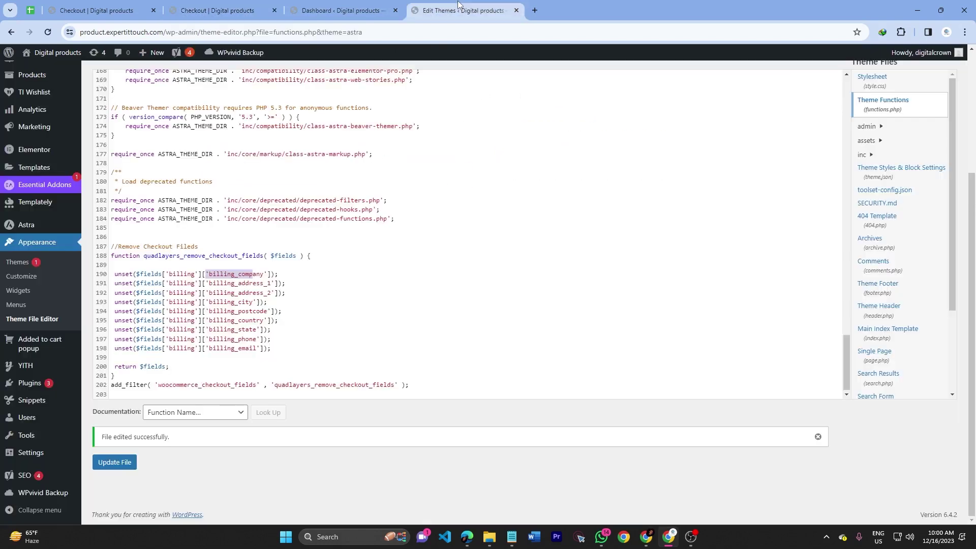
pyautogui.tripleClick(386, 312)
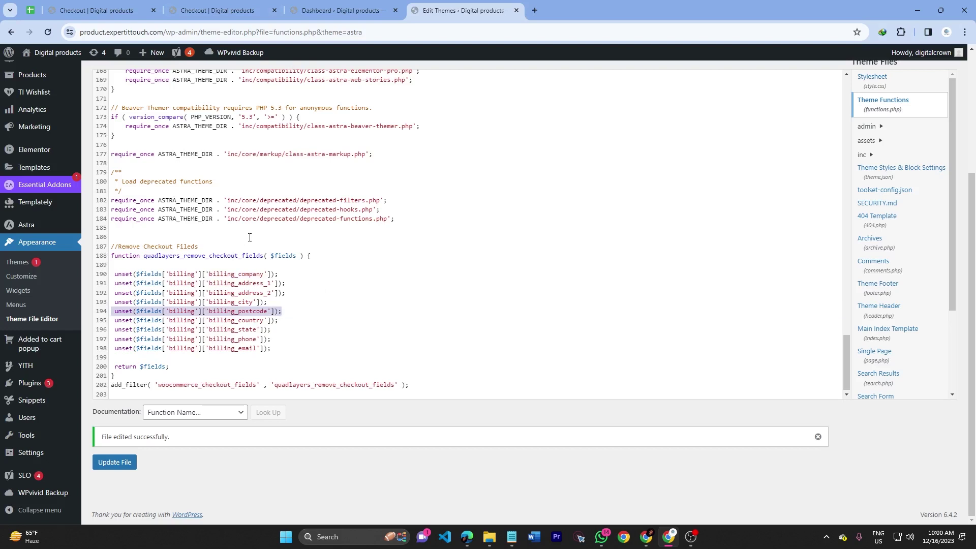
pyautogui.click(237, 283)
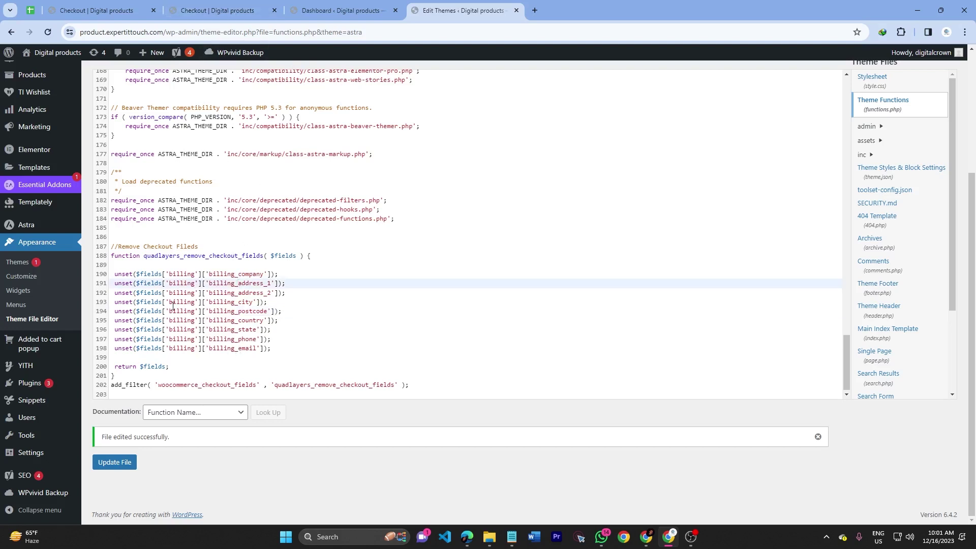
pyautogui.click(229, 12)
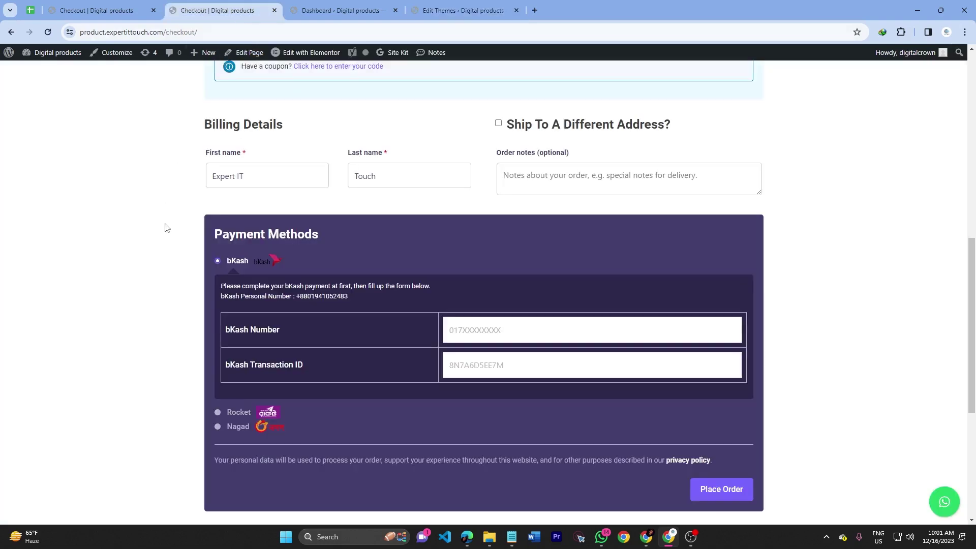
pyautogui.moveTo(343, 10); pyautogui.dragTo(225, 11)
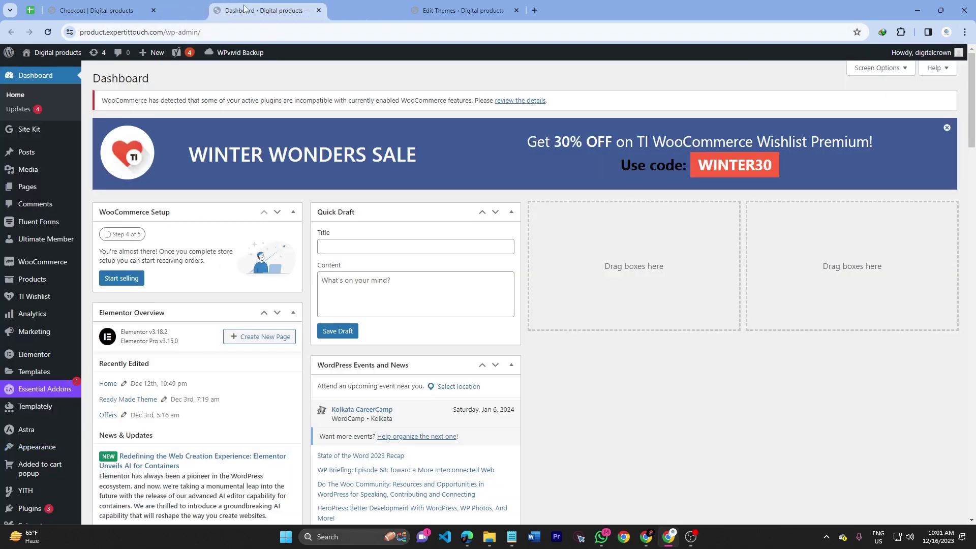
pyautogui.click(429, 10)
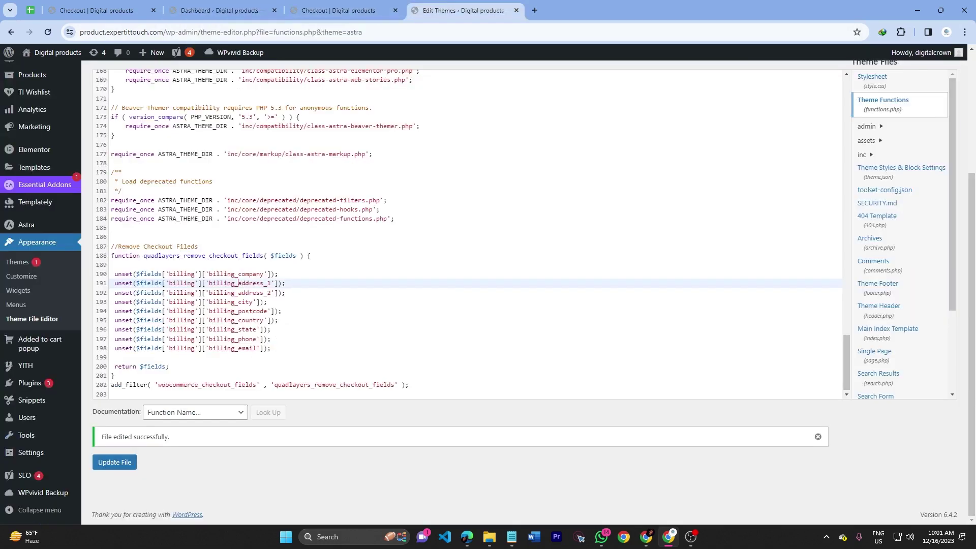
# - Delete the billing_address_1 unset line and save functions.php
pyautogui.moveTo(297, 287); pyautogui.dragTo(108, 287)
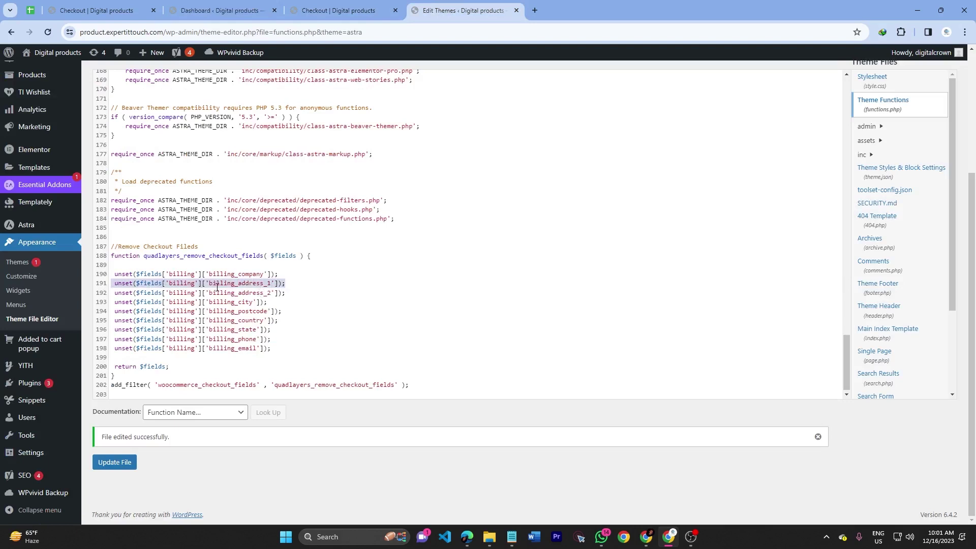
pyautogui.press('BackSpace')
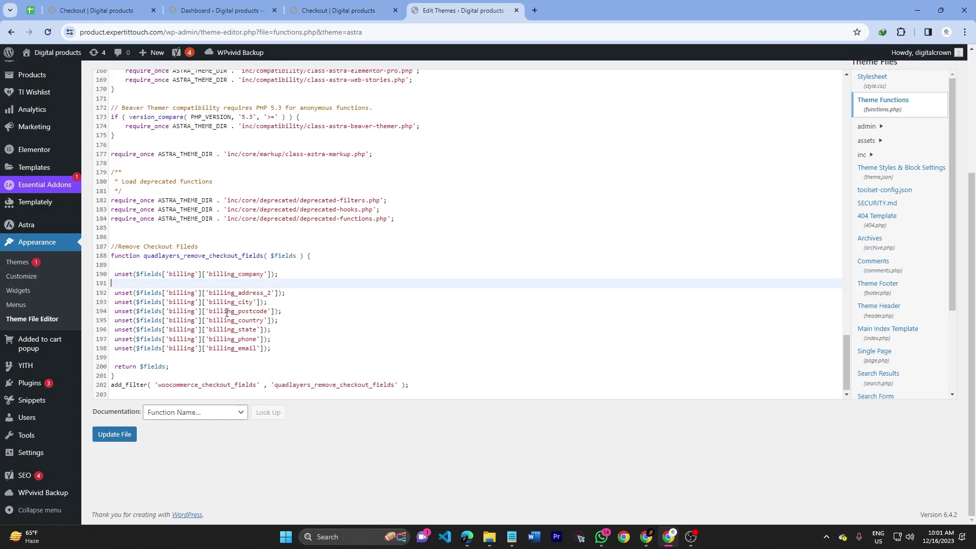
pyautogui.click(126, 436)
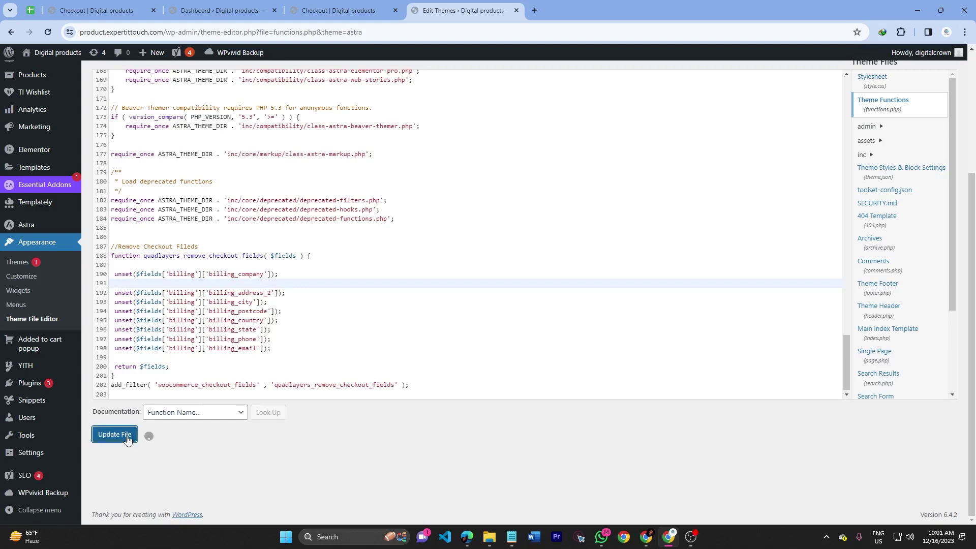
# - Confirm the checkout page now shows the Street address field
pyautogui.click(340, 9)
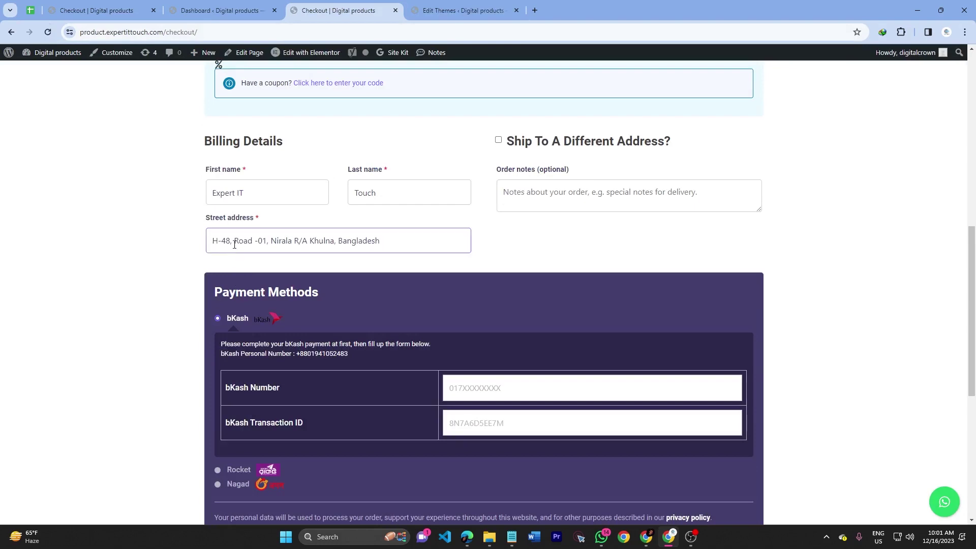
pyautogui.tripleClick(282, 241)
pyautogui.click(449, 9)
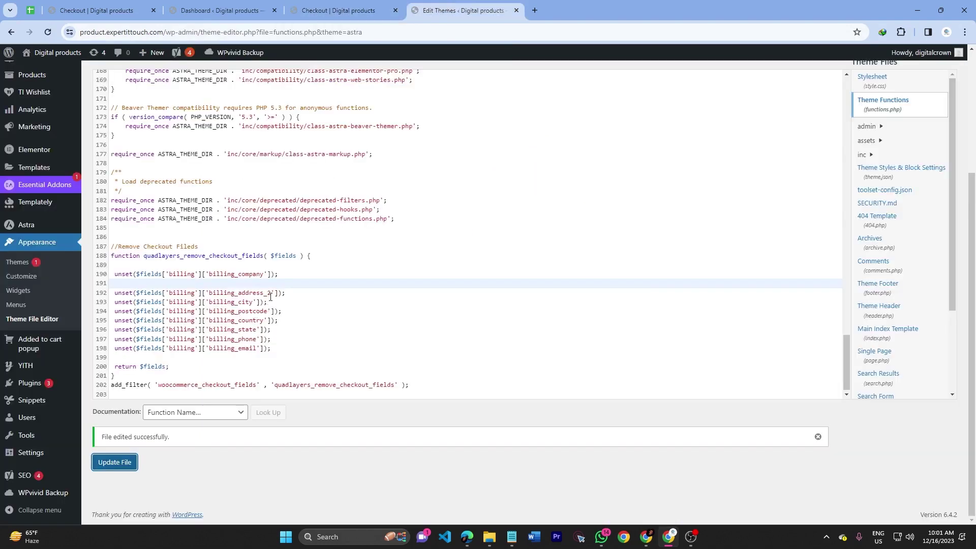
# - Delete the billing_city and billing_email unset lines and save functions.php
pyautogui.moveTo(267, 301); pyautogui.dragTo(111, 302)
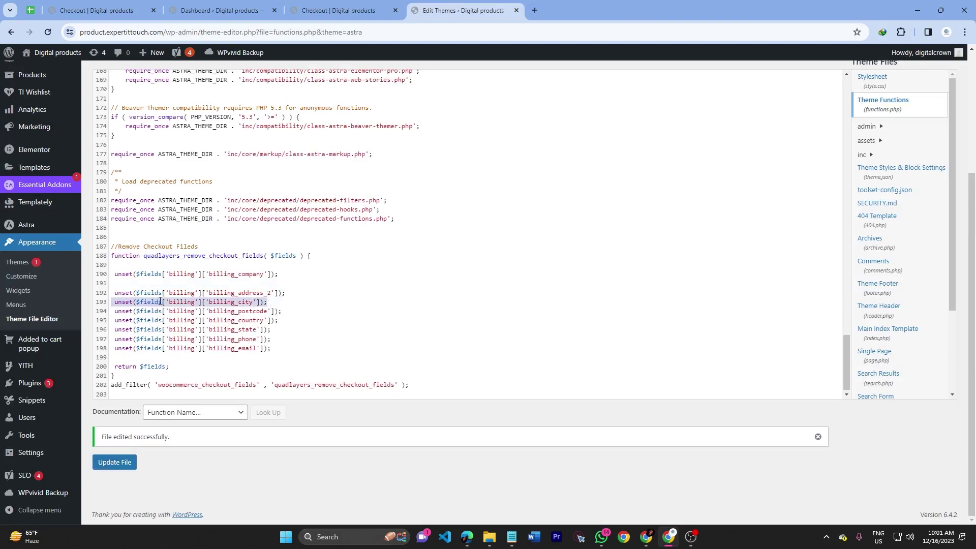
pyautogui.press('BackSpace')
pyautogui.press('BackSpace')
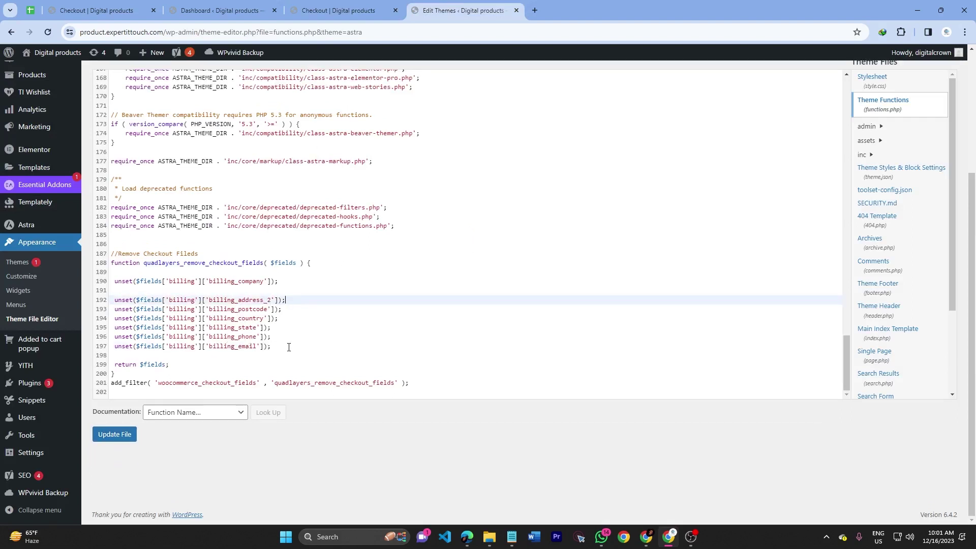
pyautogui.moveTo(289, 347); pyautogui.dragTo(111, 348)
pyautogui.press('BackSpace')
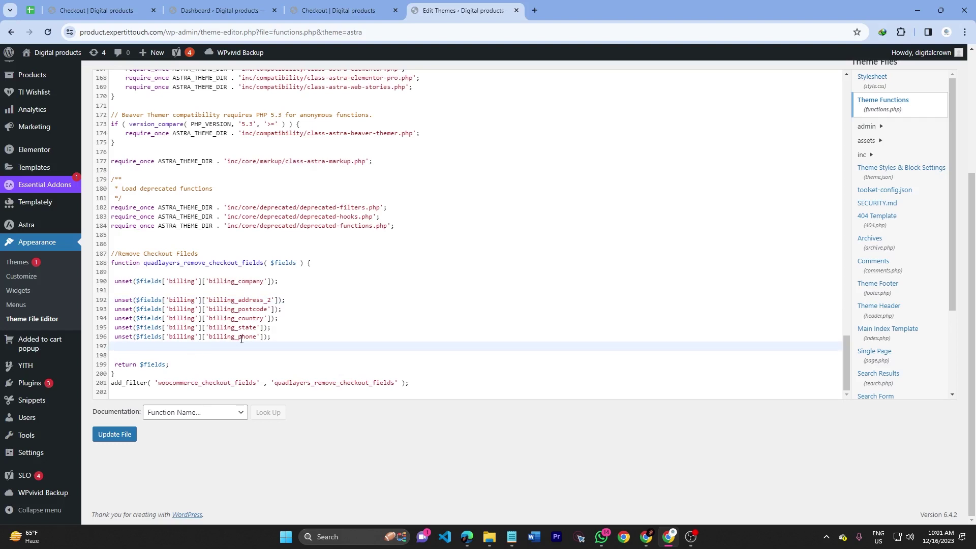
pyautogui.click(114, 434)
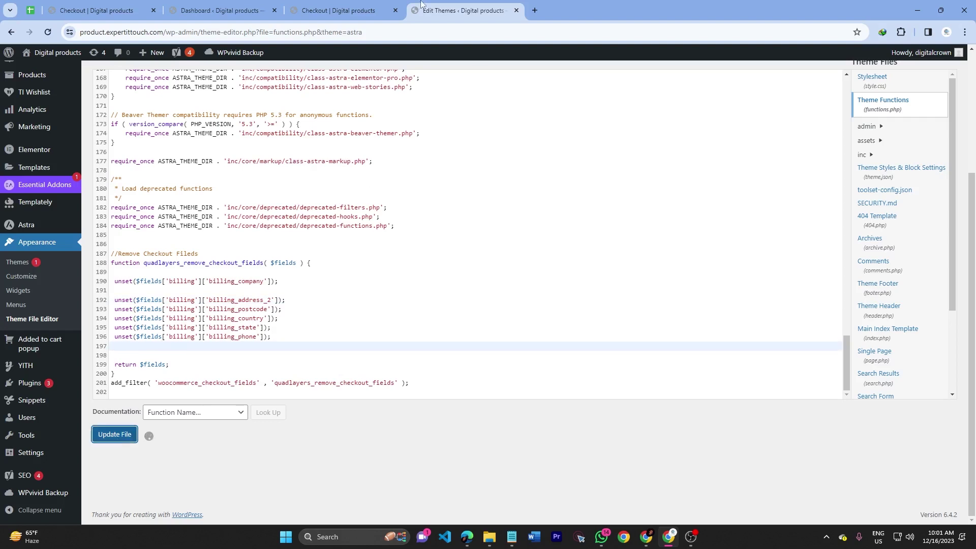
# - Verify checkout now shows Street address, Town / City and Email address fields
pyautogui.click(350, 13)
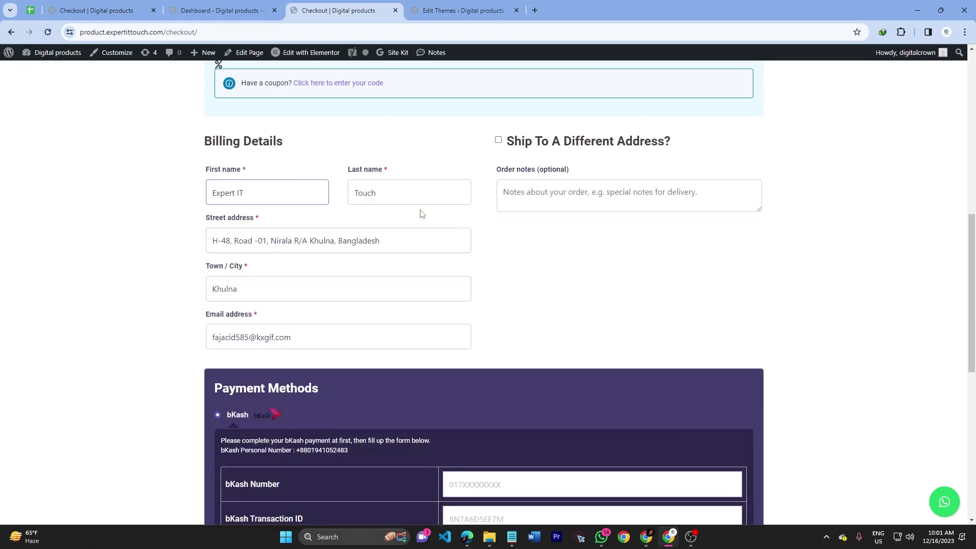
pyautogui.click(273, 241)
pyautogui.click(245, 292)
pyautogui.click(267, 338)
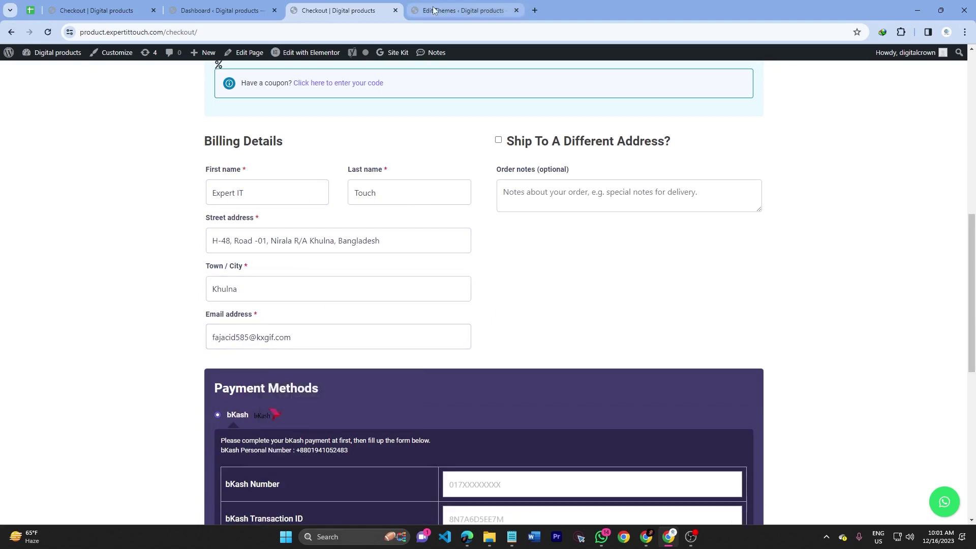
# - Delete the empty line 191 above the remaining unset lines in functions.php
pyautogui.click(457, 9)
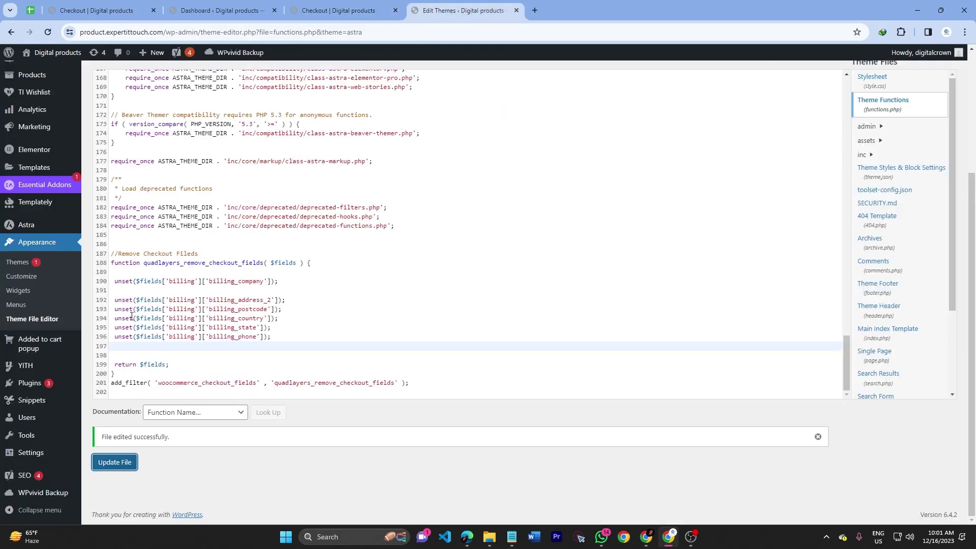
pyautogui.moveTo(292, 340); pyautogui.dragTo(112, 300)
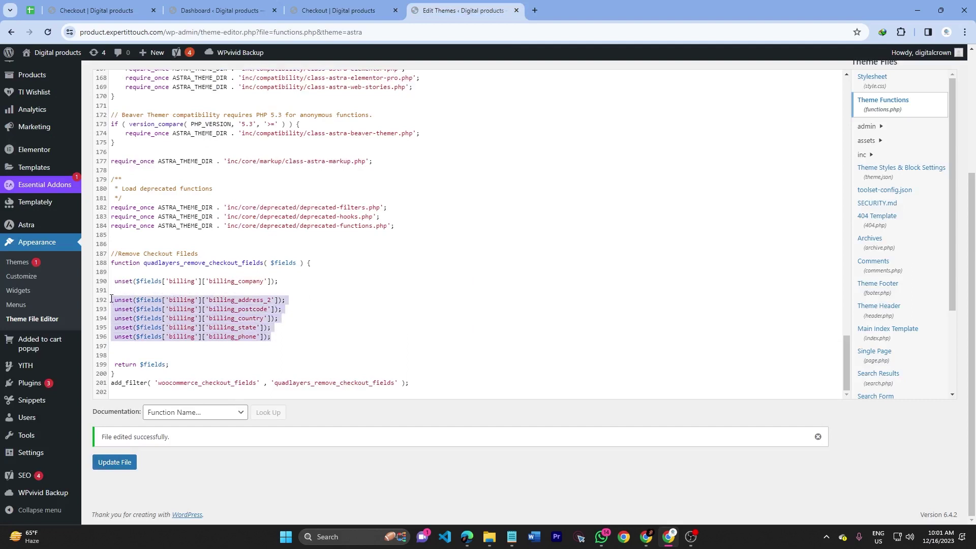
pyautogui.click(140, 289)
pyautogui.press('BackSpace')
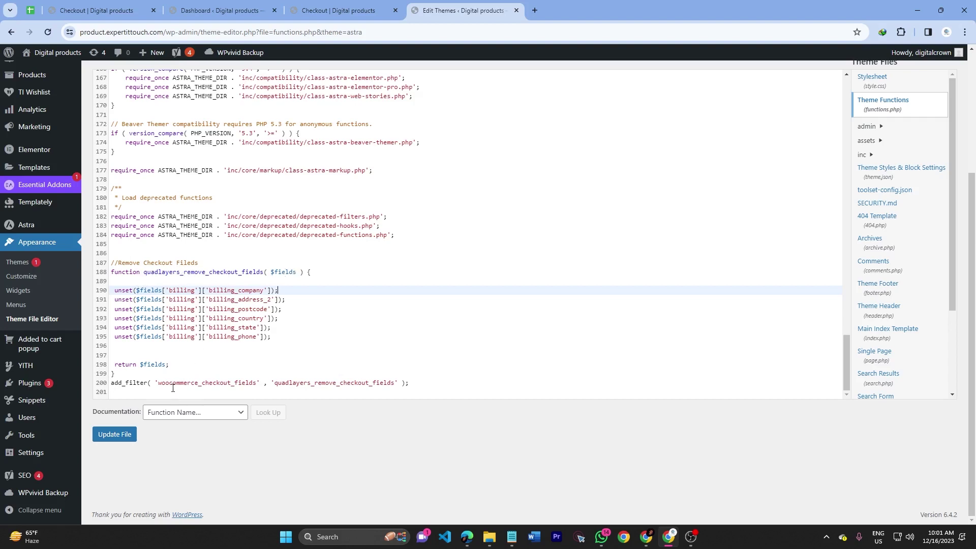
# - Review the woocommerce_checkout_fields filter hook and the return $fields line
pyautogui.click(242, 384)
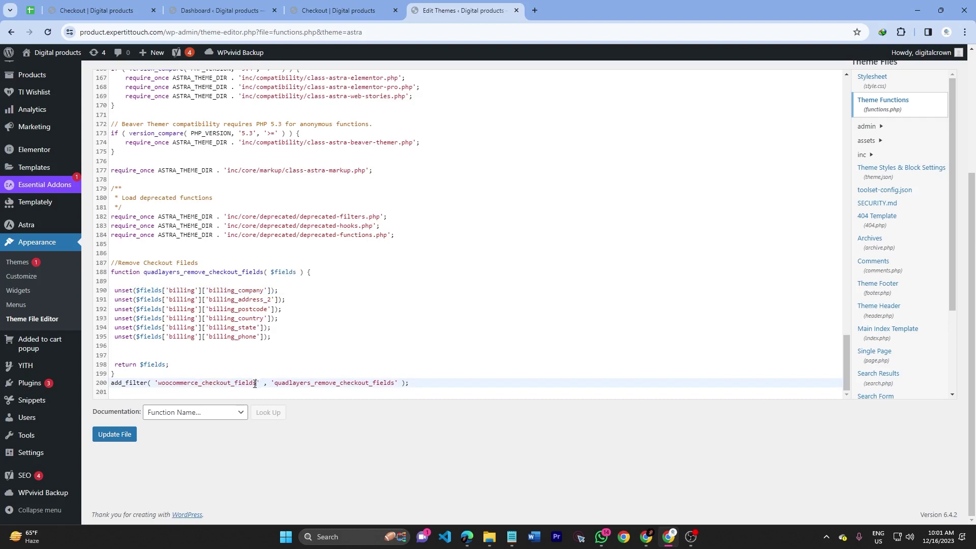
pyautogui.moveTo(257, 384); pyautogui.dragTo(159, 384)
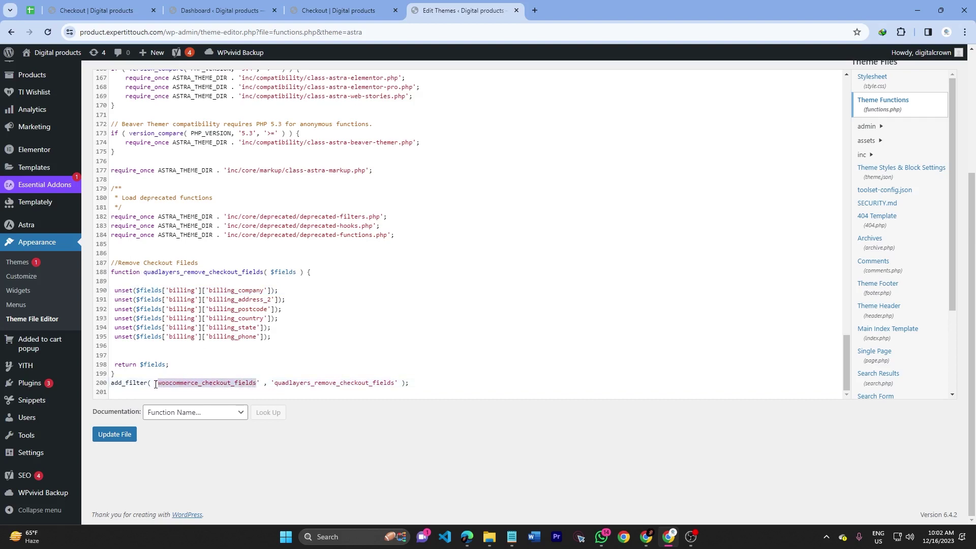
pyautogui.click(344, 11)
pyautogui.click(457, 7)
pyautogui.click(258, 362)
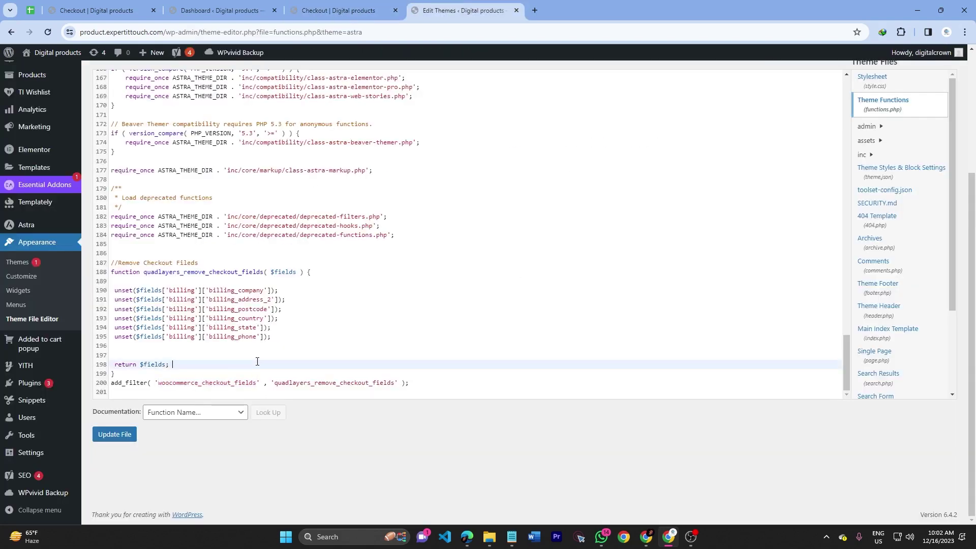